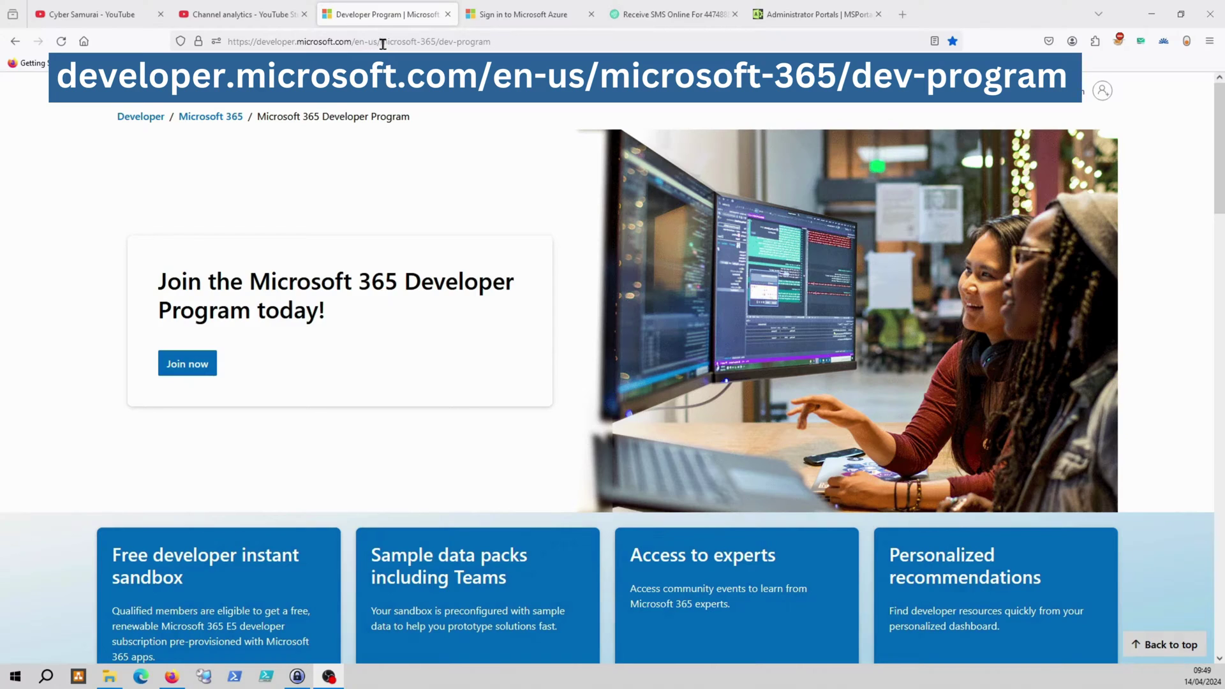
Step: Join the Microsoft 365 Developer Program by signing in with the account and password, staying signed in
{"action": "left_click_drag", "start_coordinate": [381, 42], "coordinate": [436, 41]}
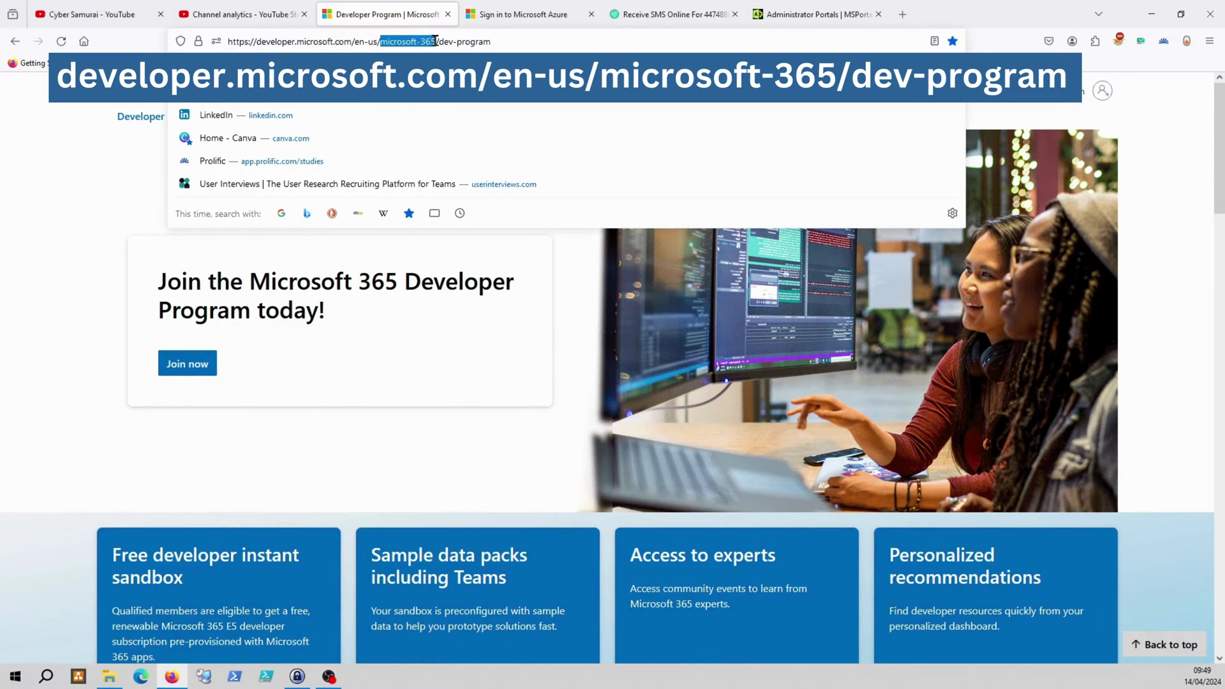
{"action": "left_click", "coordinate": [494, 44]}
{"action": "key", "text": "Return"}
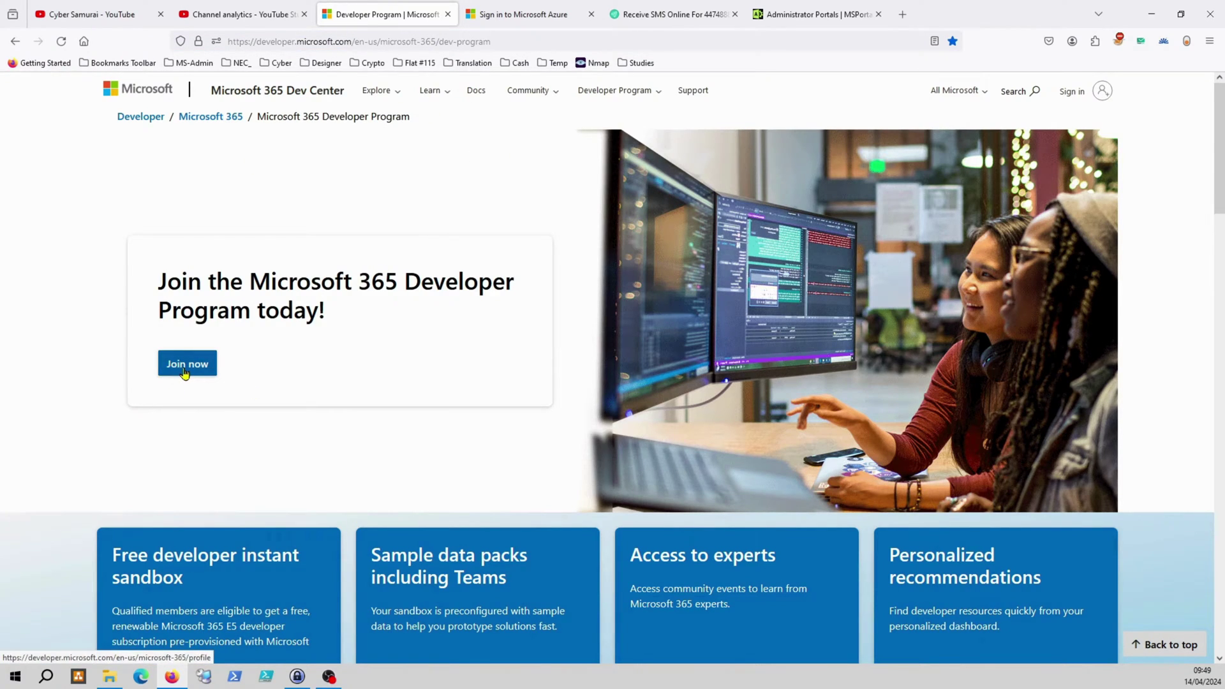
{"action": "left_click", "coordinate": [187, 364]}
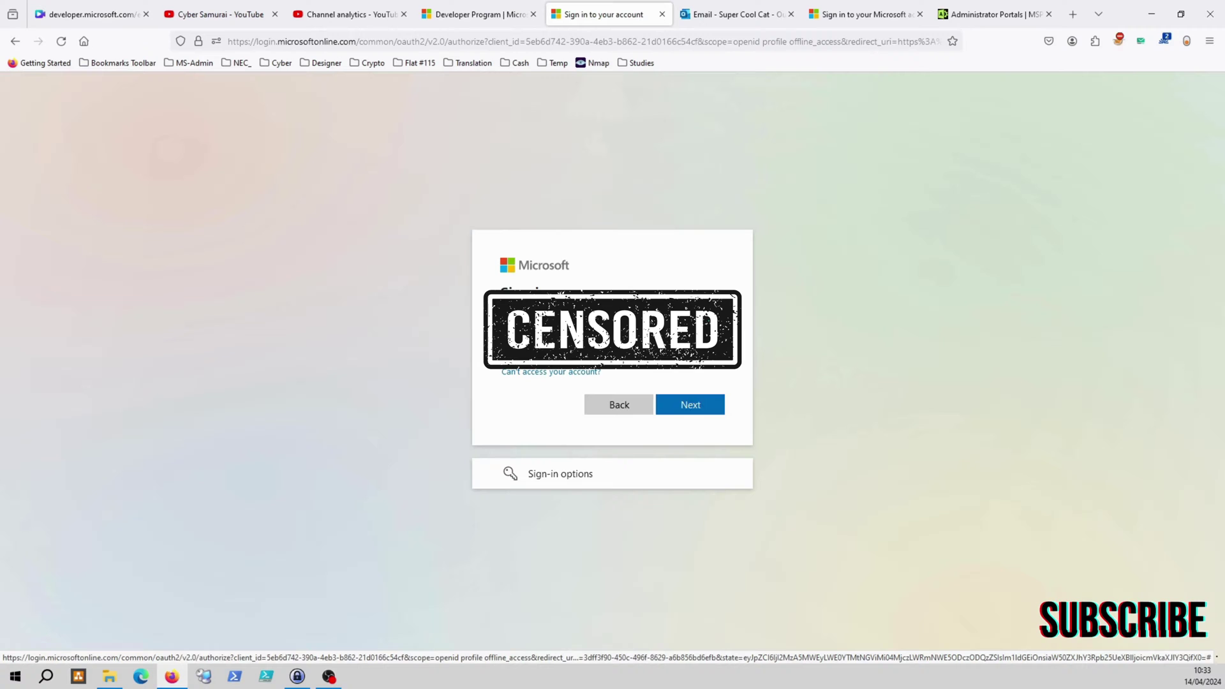
{"action": "key", "text": "Return"}
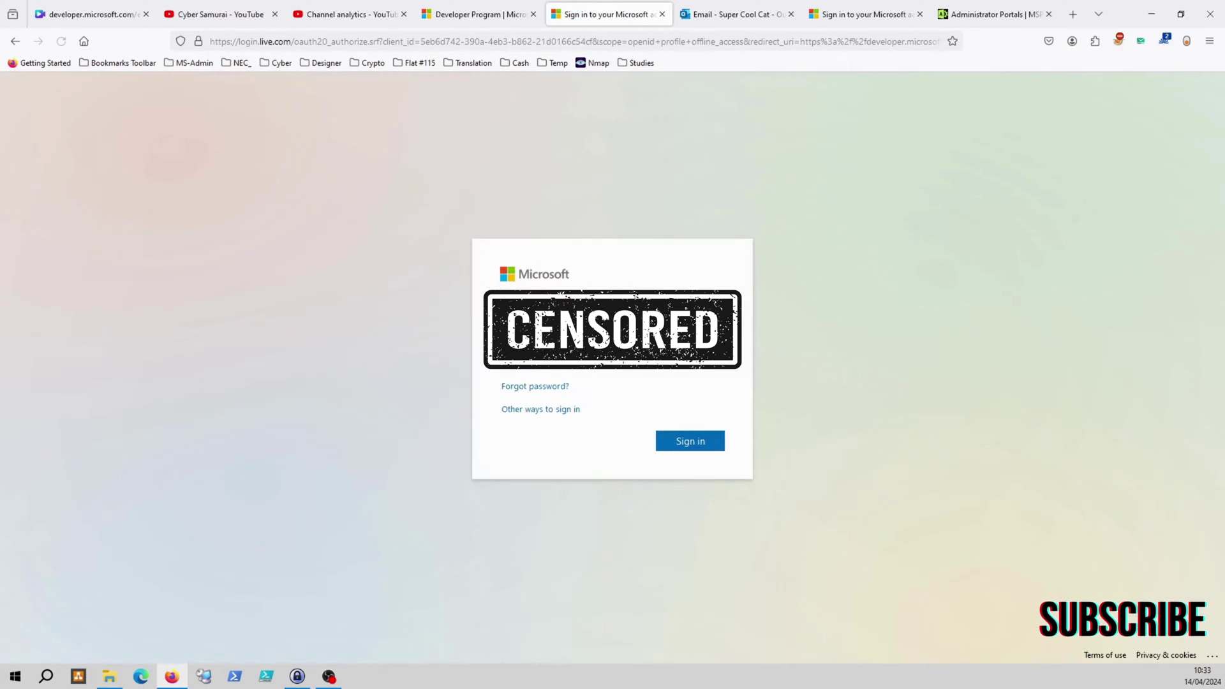
{"action": "key", "text": "Return"}
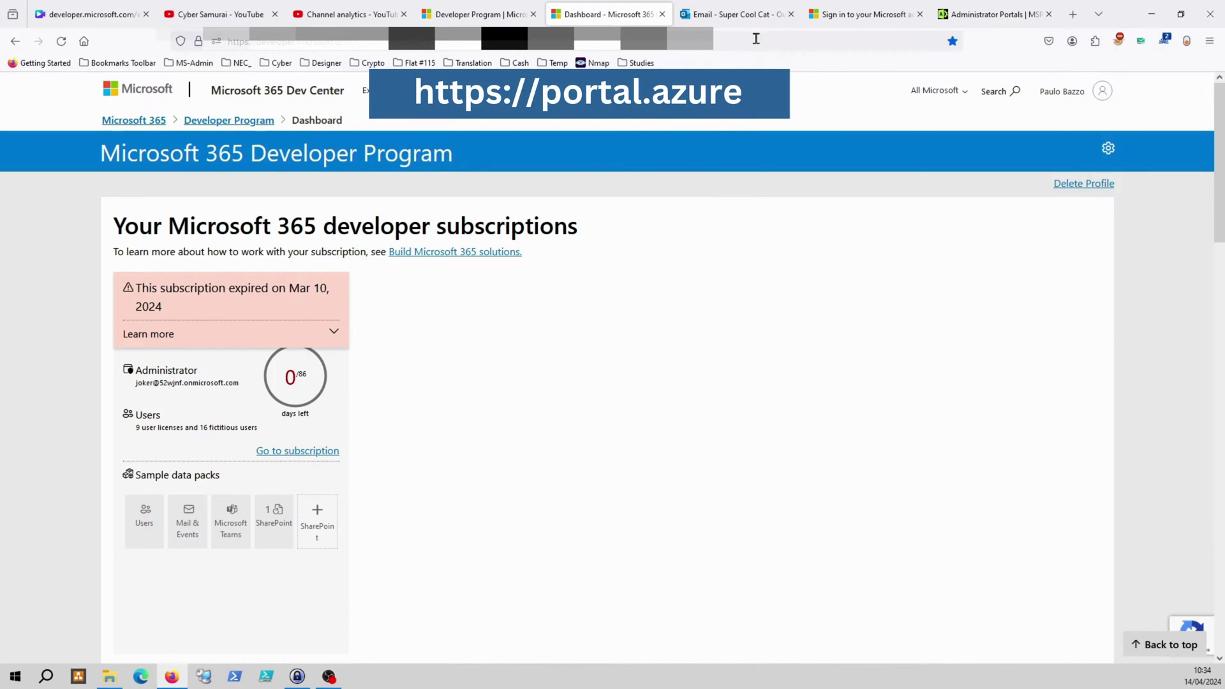
Step: Sign in to Azure portal through the Azure Admin bookmark, review the 17 tenant users, then open the admin center
{"action": "left_click", "coordinate": [831, 10]}
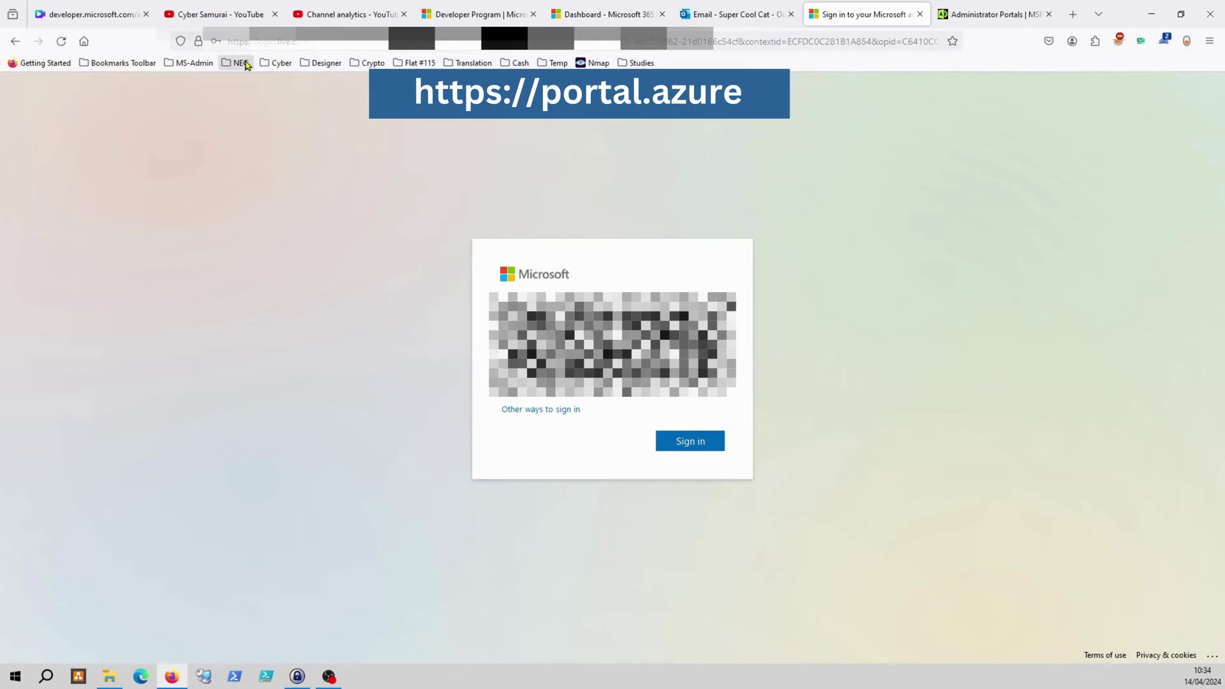
{"action": "left_click", "coordinate": [196, 62]}
{"action": "mouse_move", "coordinate": [215, 86]}
{"action": "mouse_move", "coordinate": [323, 86]}
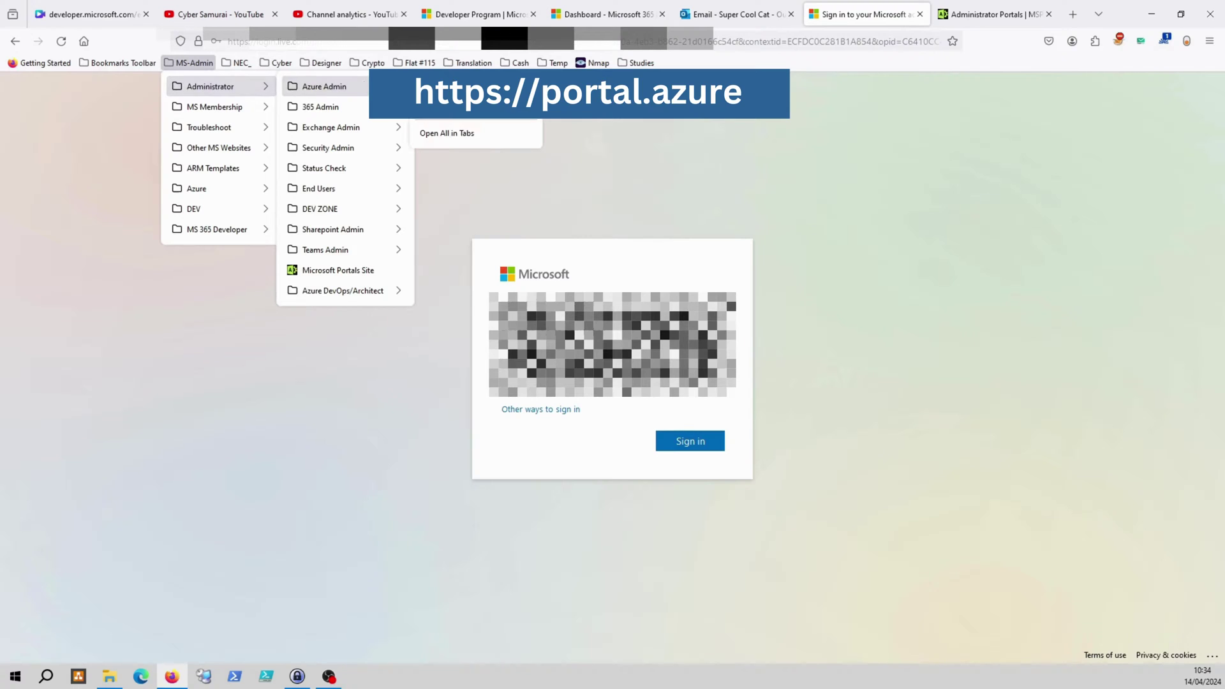
{"action": "left_click", "coordinate": [459, 89]}
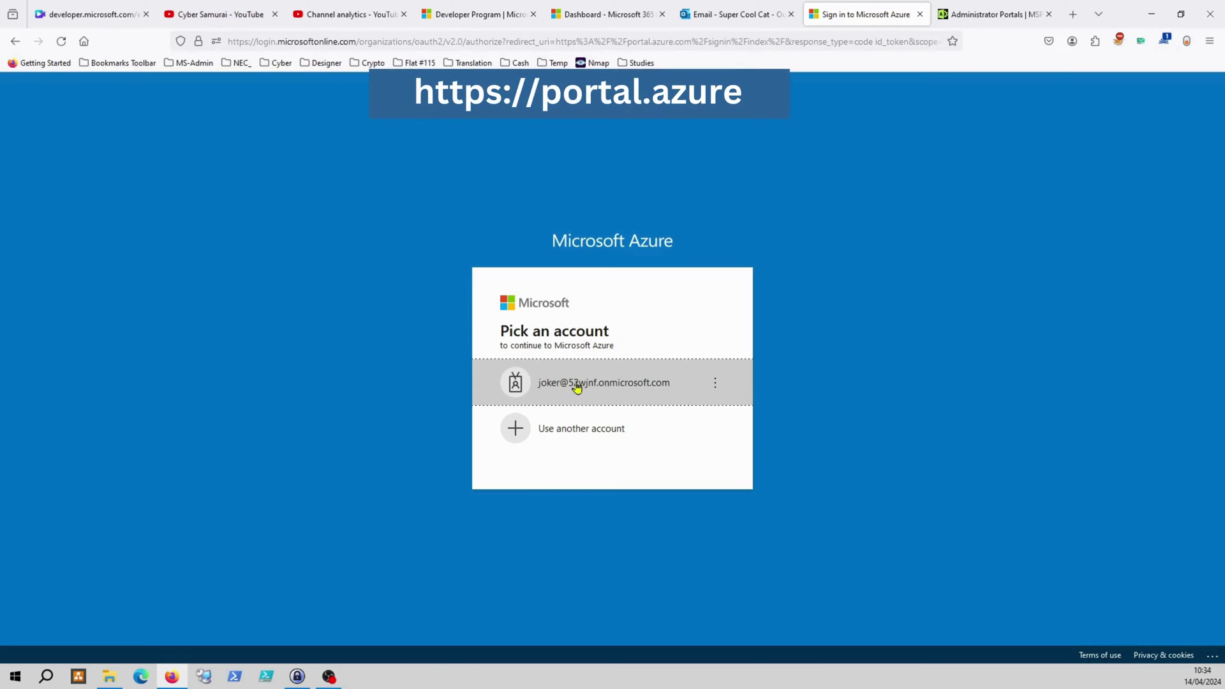
{"action": "left_click", "coordinate": [574, 386]}
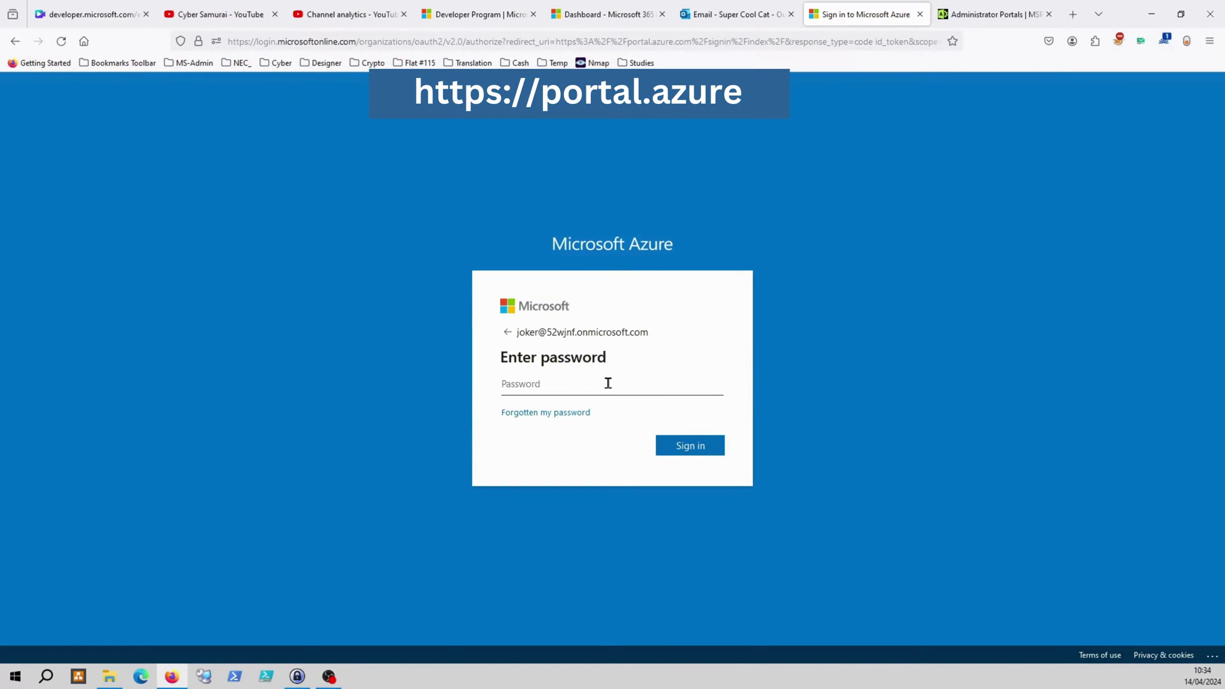
{"action": "type", "text": "•••••"}
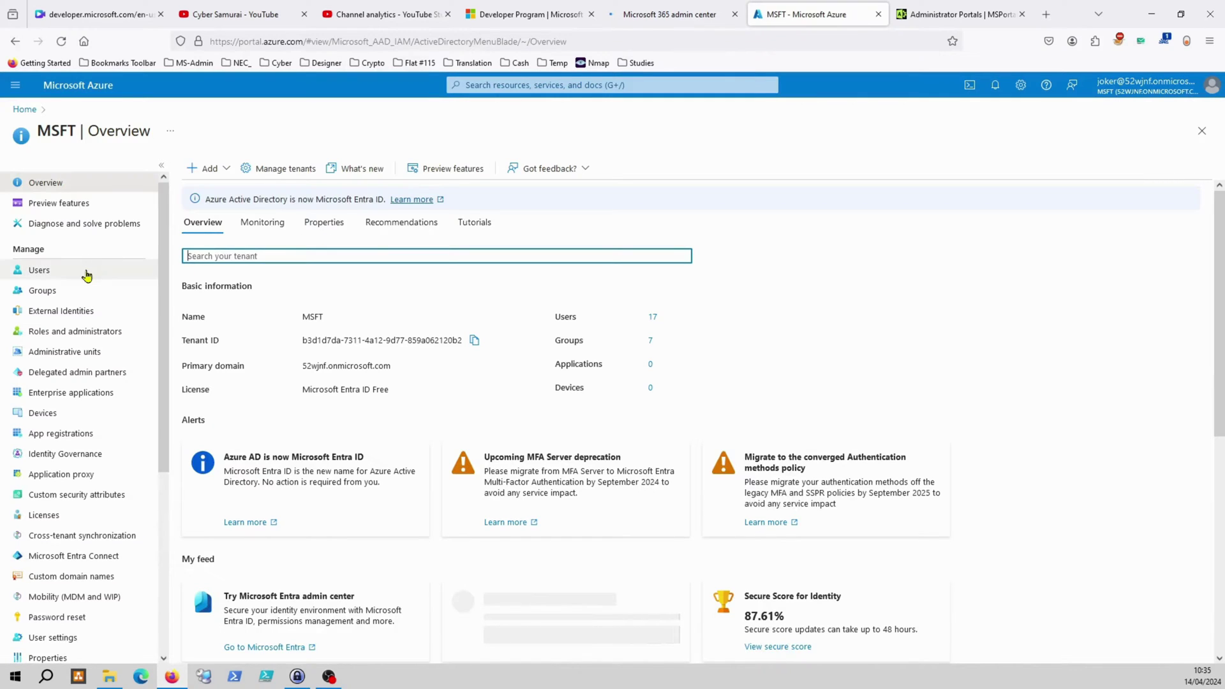
{"action": "left_click", "coordinate": [95, 272]}
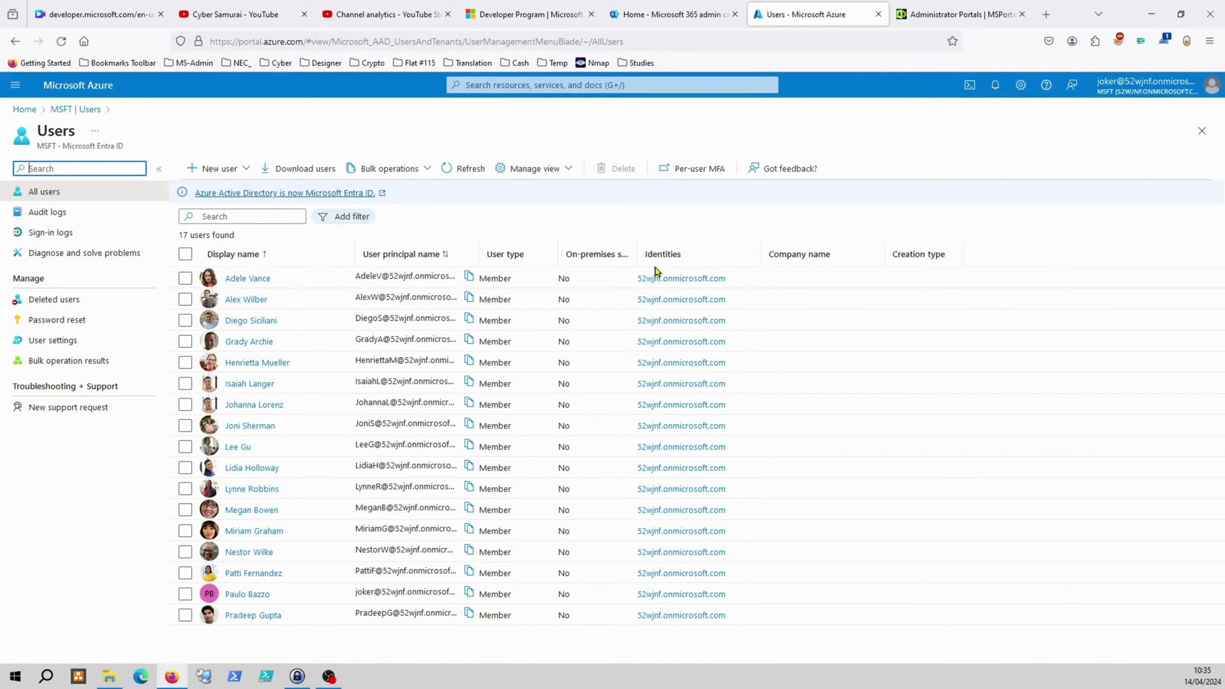
{"action": "left_click", "coordinate": [661, 16]}
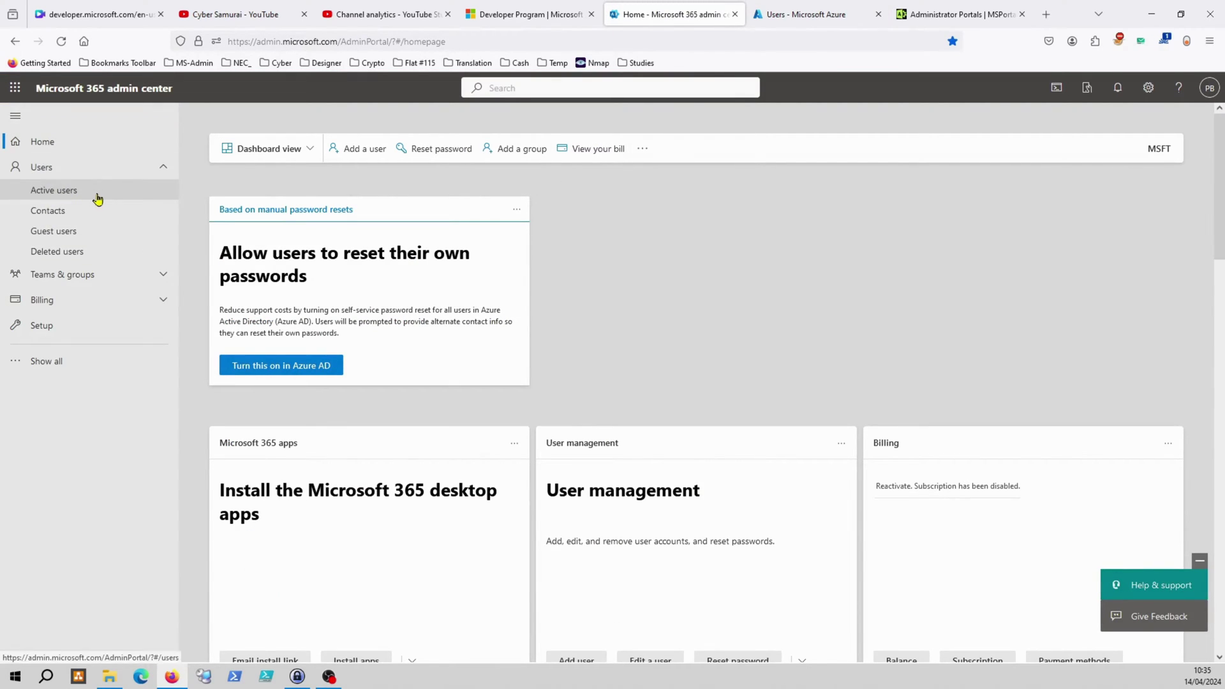
Step: List the tenant's active users and their Microsoft 365 E5 Developer licenses
{"action": "left_click", "coordinate": [101, 198]}
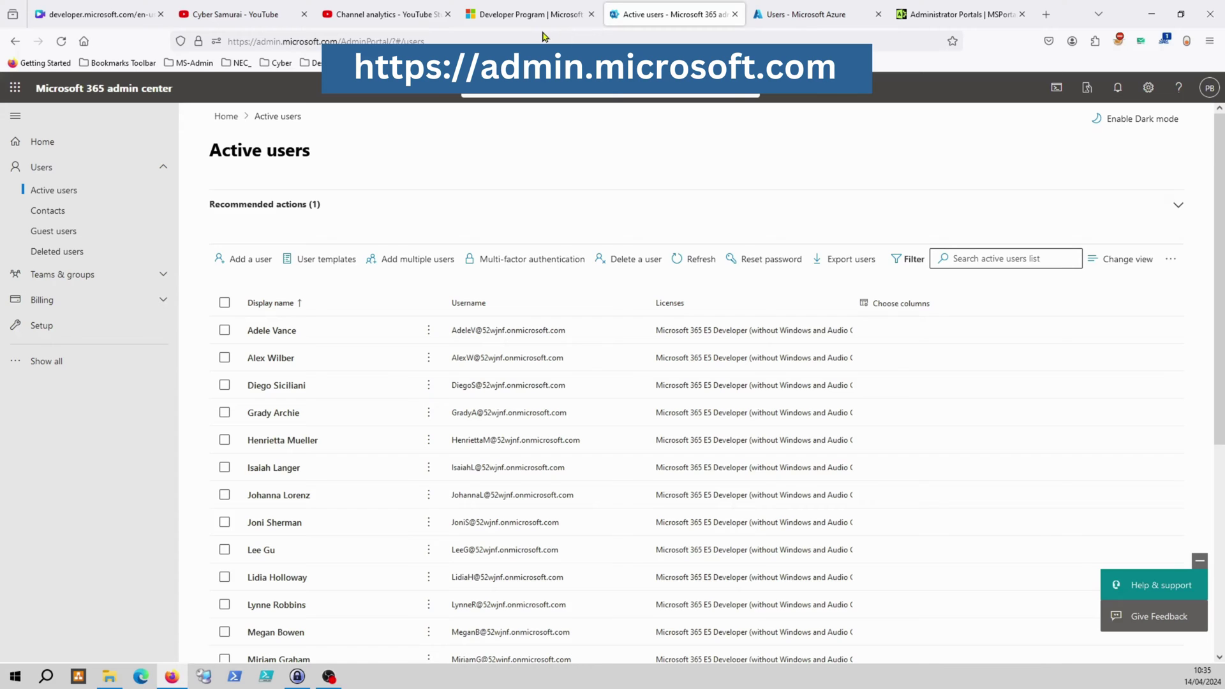
Step: Go back to the Developer Program page to read the Microsoft 365 E5 instant sandbox details
{"action": "left_click", "coordinate": [552, 12]}
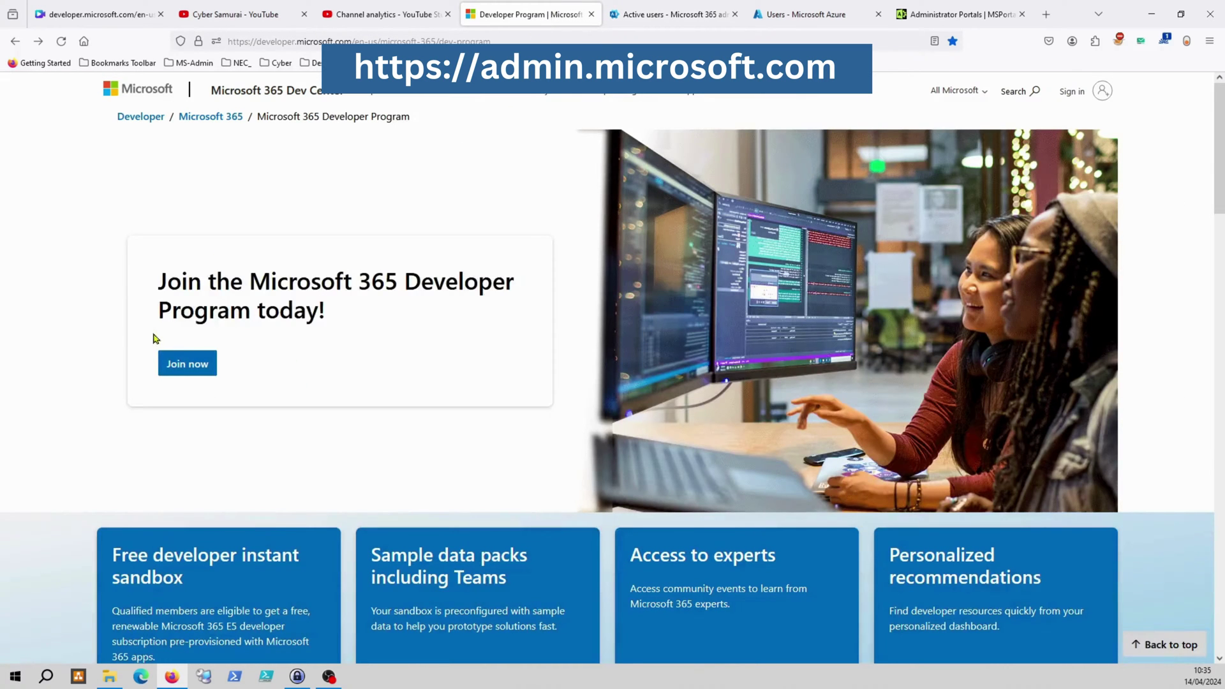
{"action": "scroll", "coordinate": [229, 335], "scroll_direction": "down", "scroll_amount": 3}
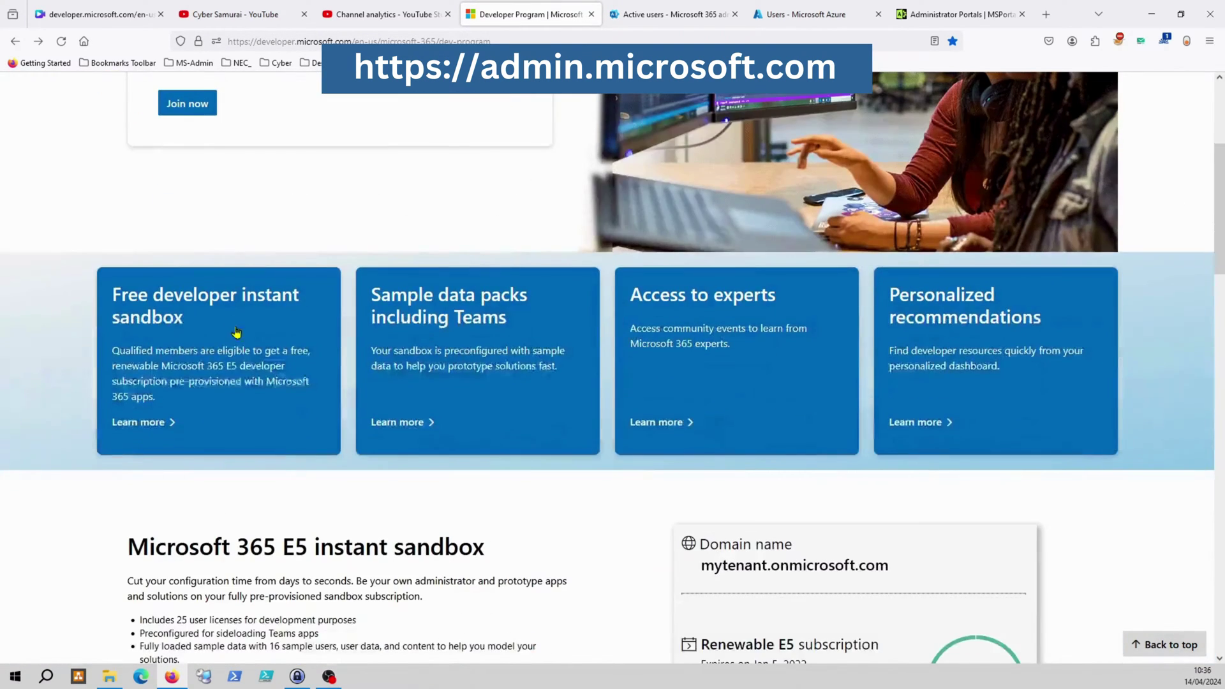
{"action": "scroll", "coordinate": [229, 335], "scroll_direction": "down", "scroll_amount": 3}
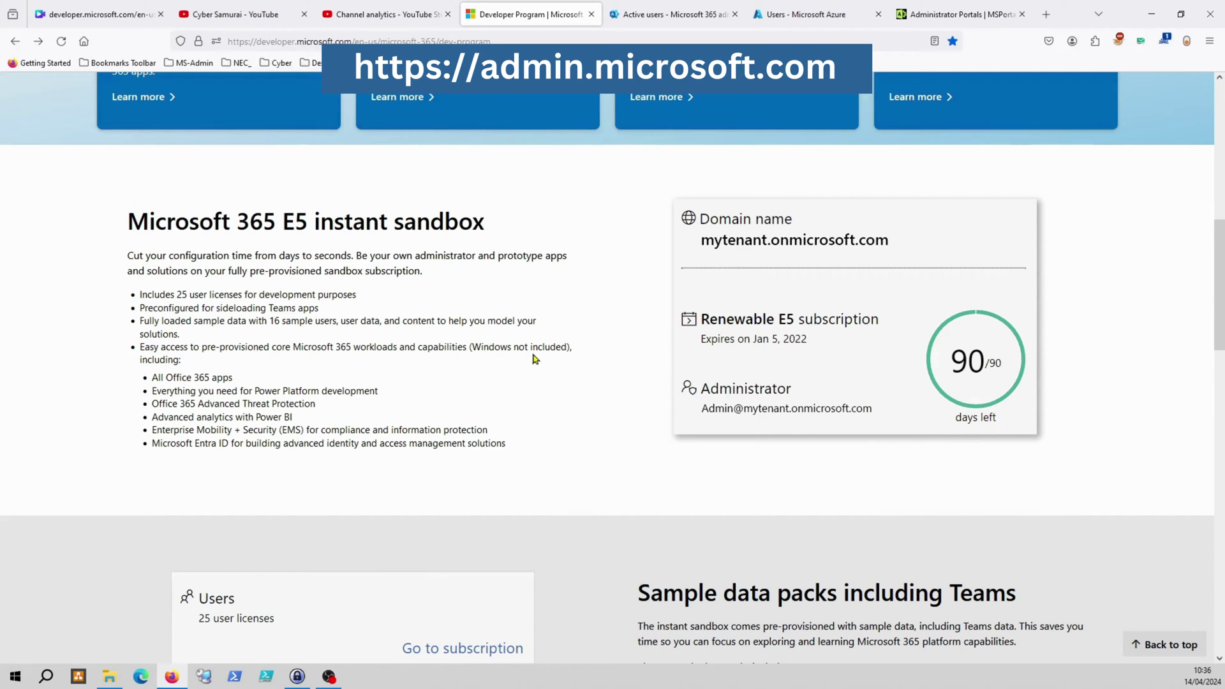
{"action": "scroll", "coordinate": [425, 370], "scroll_direction": "down", "scroll_amount": 1}
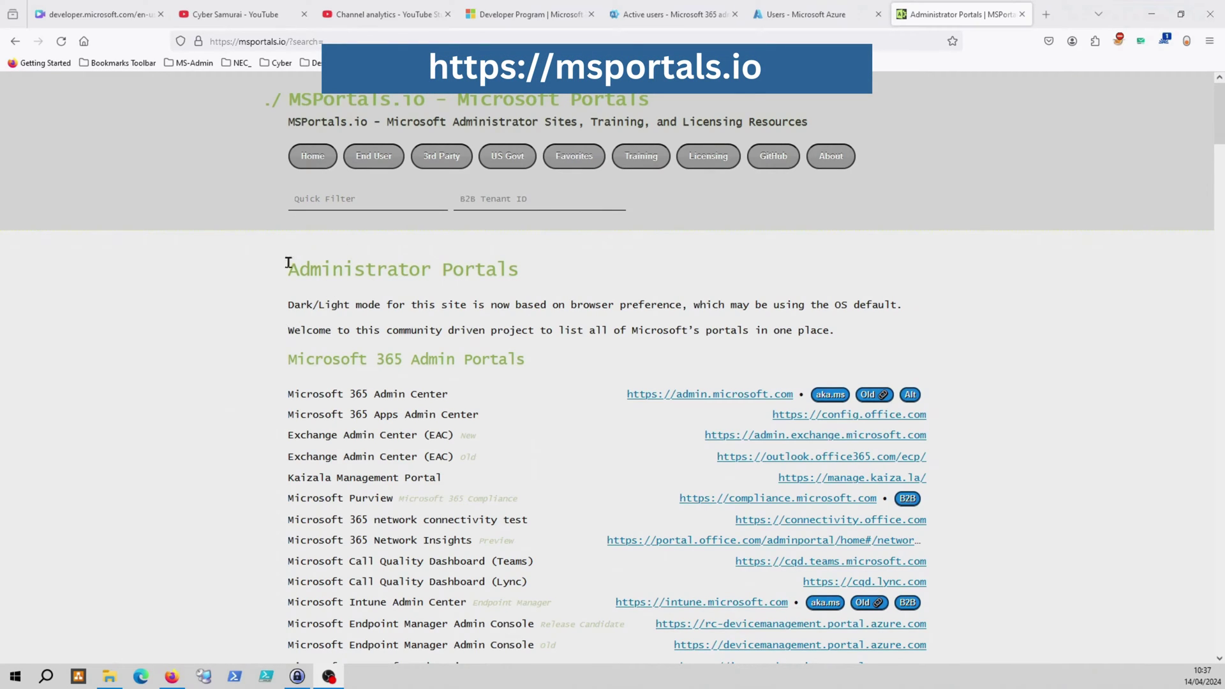
{"action": "scroll", "coordinate": [227, 387], "scroll_direction": "down", "scroll_amount": 1}
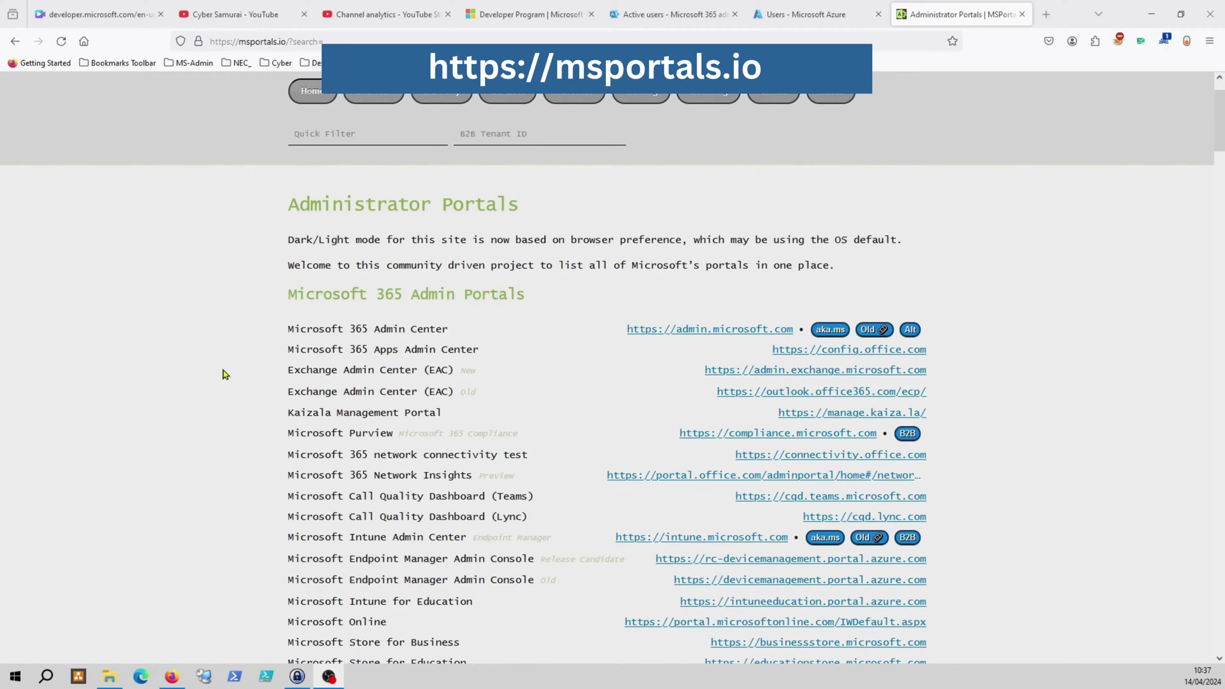
{"action": "scroll", "coordinate": [222, 373], "scroll_direction": "down", "scroll_amount": 1}
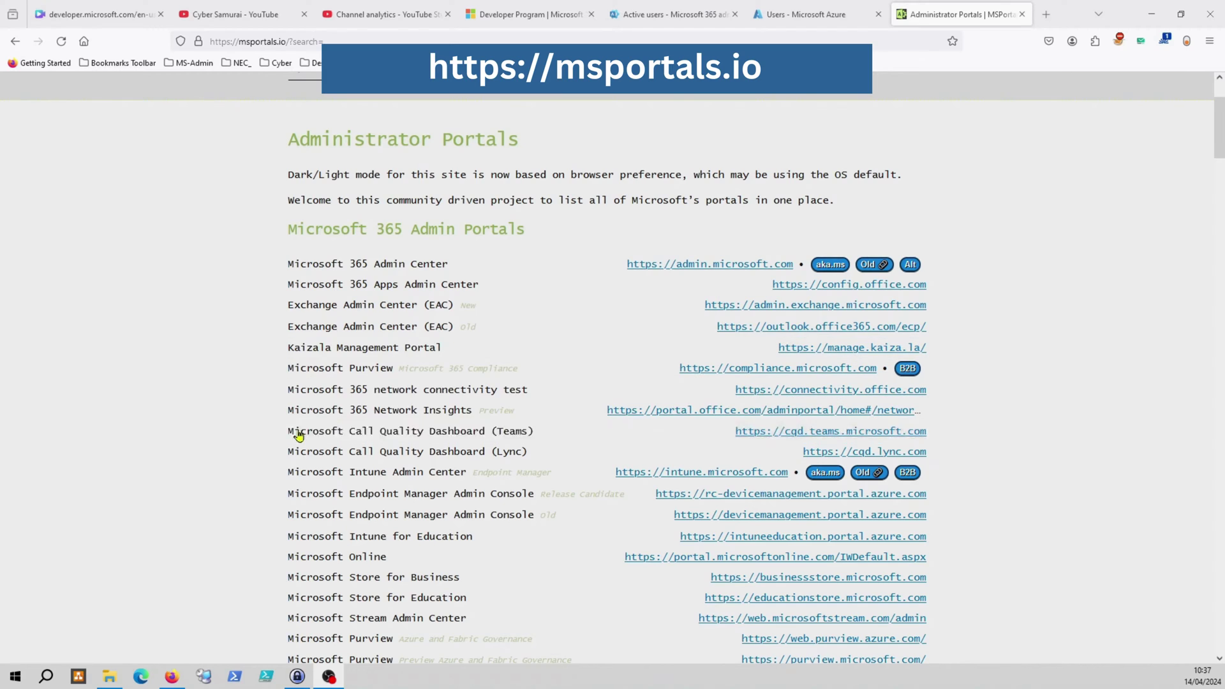
{"action": "scroll", "coordinate": [309, 432], "scroll_direction": "down", "scroll_amount": 2}
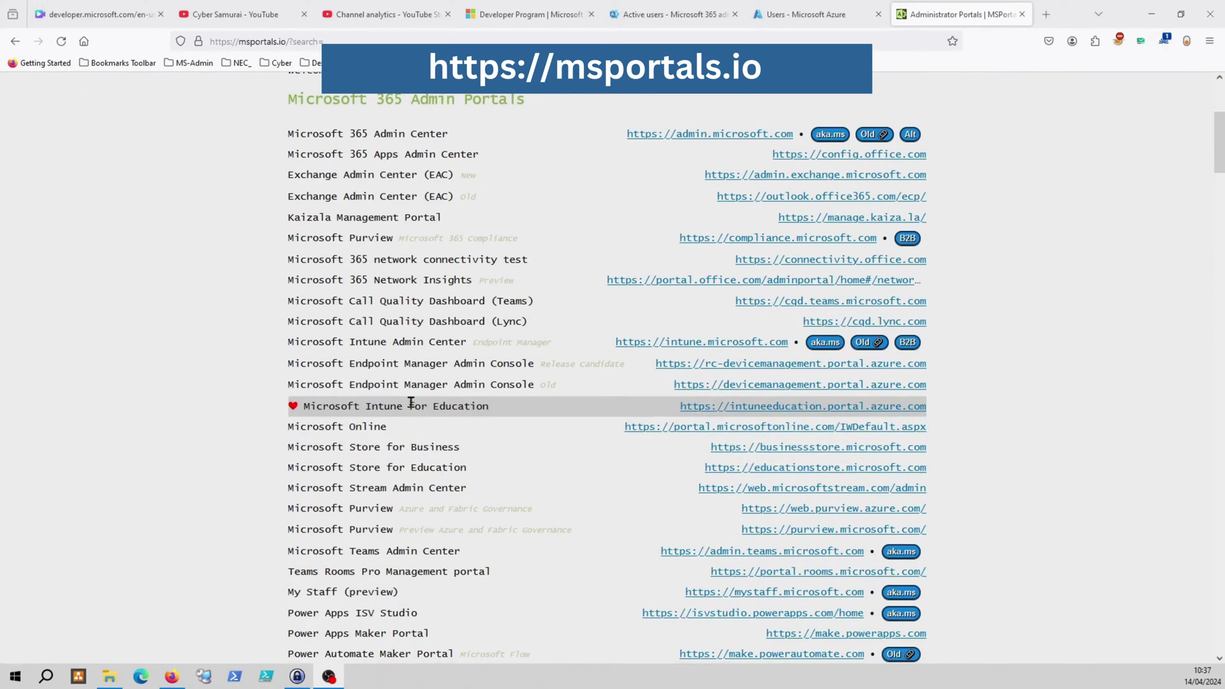
{"action": "scroll", "coordinate": [404, 402], "scroll_direction": "down", "scroll_amount": 1}
{"action": "scroll", "coordinate": [406, 407], "scroll_direction": "down", "scroll_amount": 3}
{"action": "scroll", "coordinate": [350, 393], "scroll_direction": "down", "scroll_amount": 2}
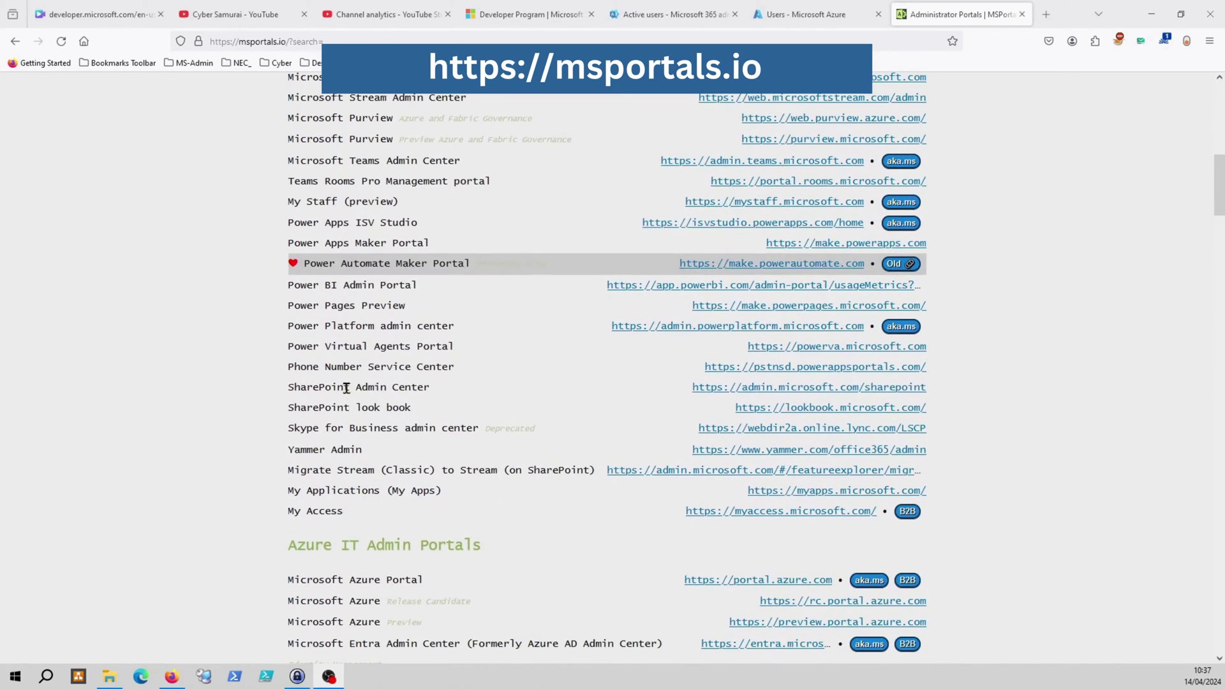
{"action": "scroll", "coordinate": [346, 387], "scroll_direction": "down", "scroll_amount": 2}
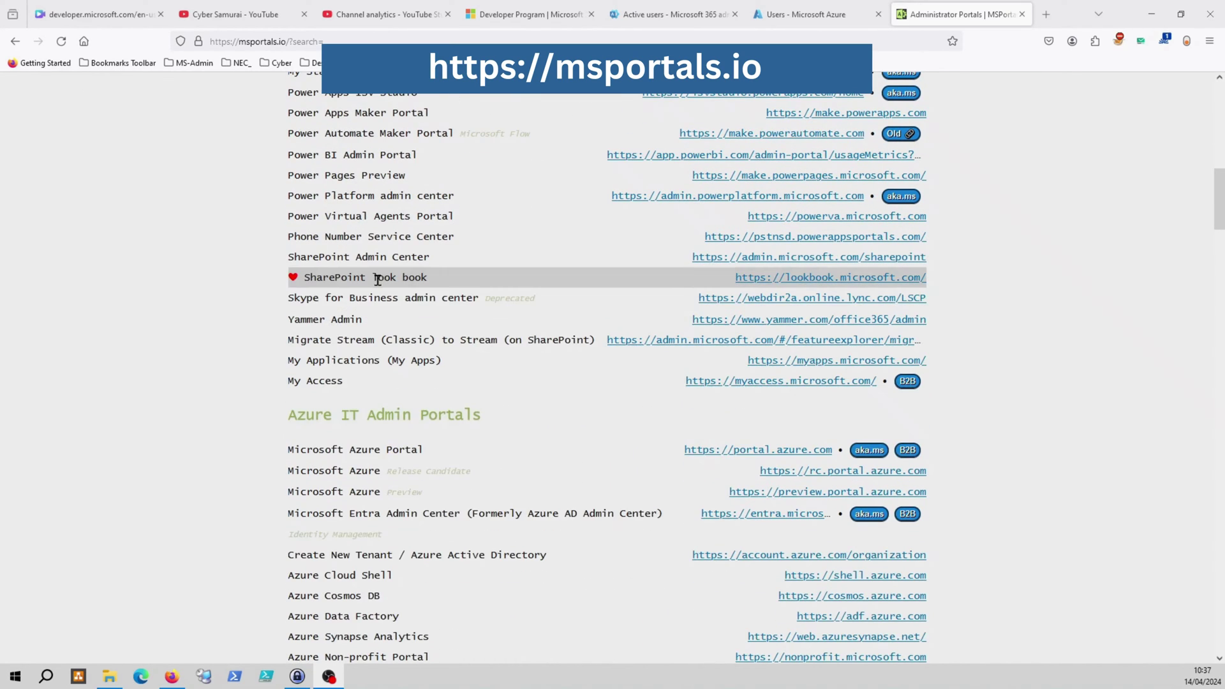
{"action": "scroll", "coordinate": [382, 282], "scroll_direction": "down", "scroll_amount": 2}
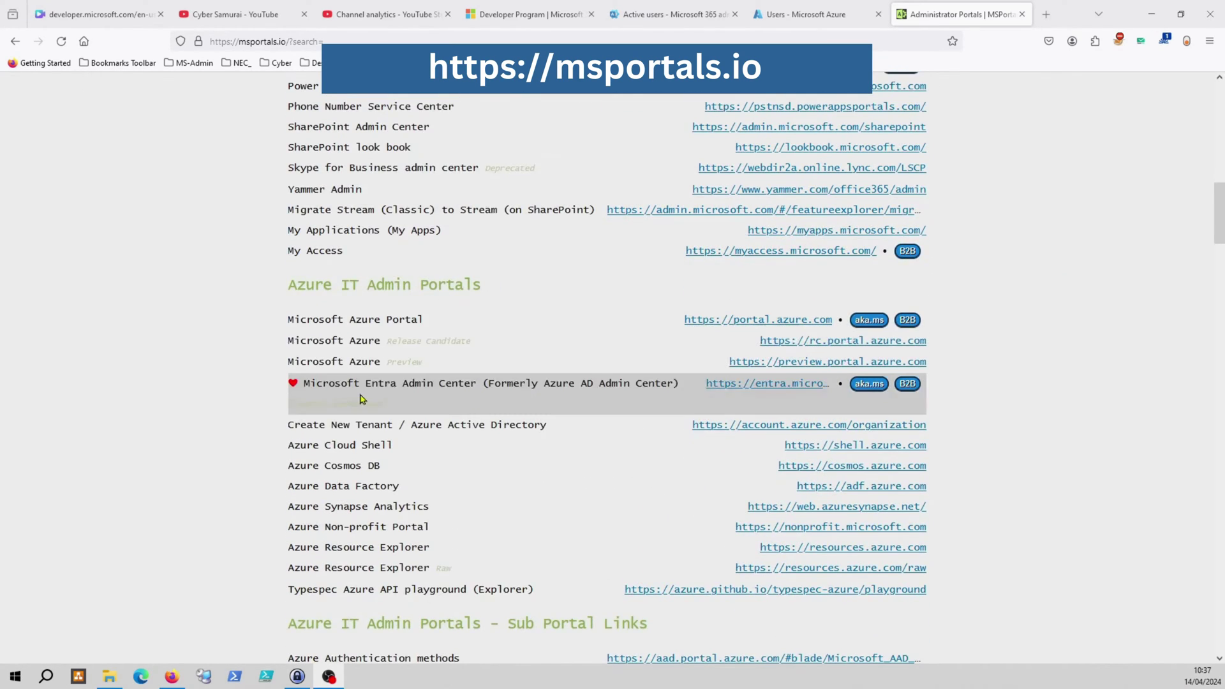
{"action": "scroll", "coordinate": [362, 384], "scroll_direction": "down", "scroll_amount": 2}
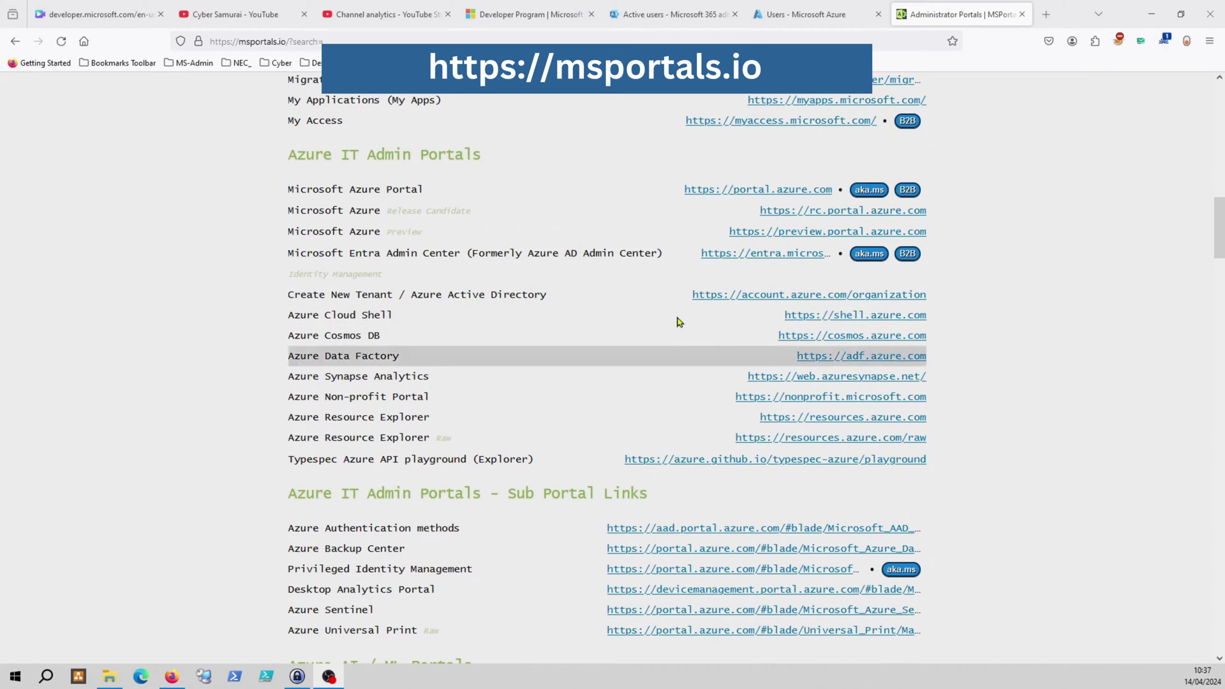
{"action": "scroll", "coordinate": [277, 278], "scroll_direction": "up", "scroll_amount": 1}
{"action": "scroll", "coordinate": [277, 280], "scroll_direction": "up", "scroll_amount": 2}
{"action": "scroll", "coordinate": [268, 293], "scroll_direction": "up", "scroll_amount": 4}
{"action": "scroll", "coordinate": [402, 292], "scroll_direction": "up", "scroll_amount": 3}
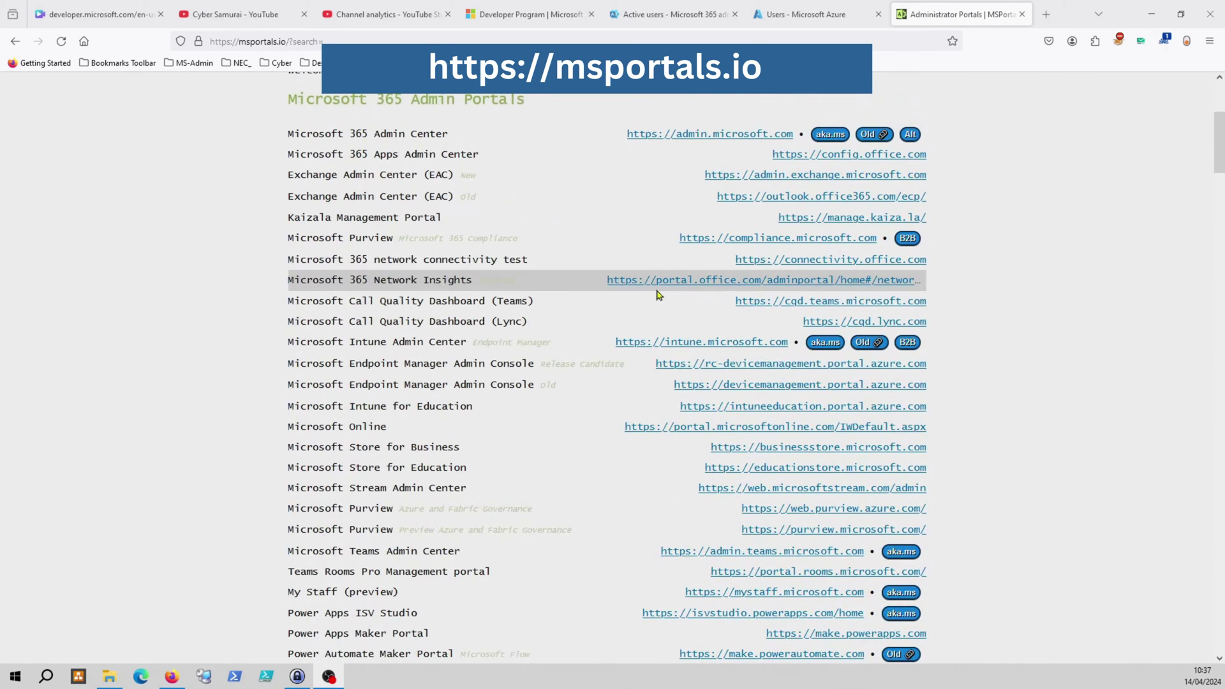
{"action": "scroll", "coordinate": [658, 303], "scroll_direction": "up", "scroll_amount": 2}
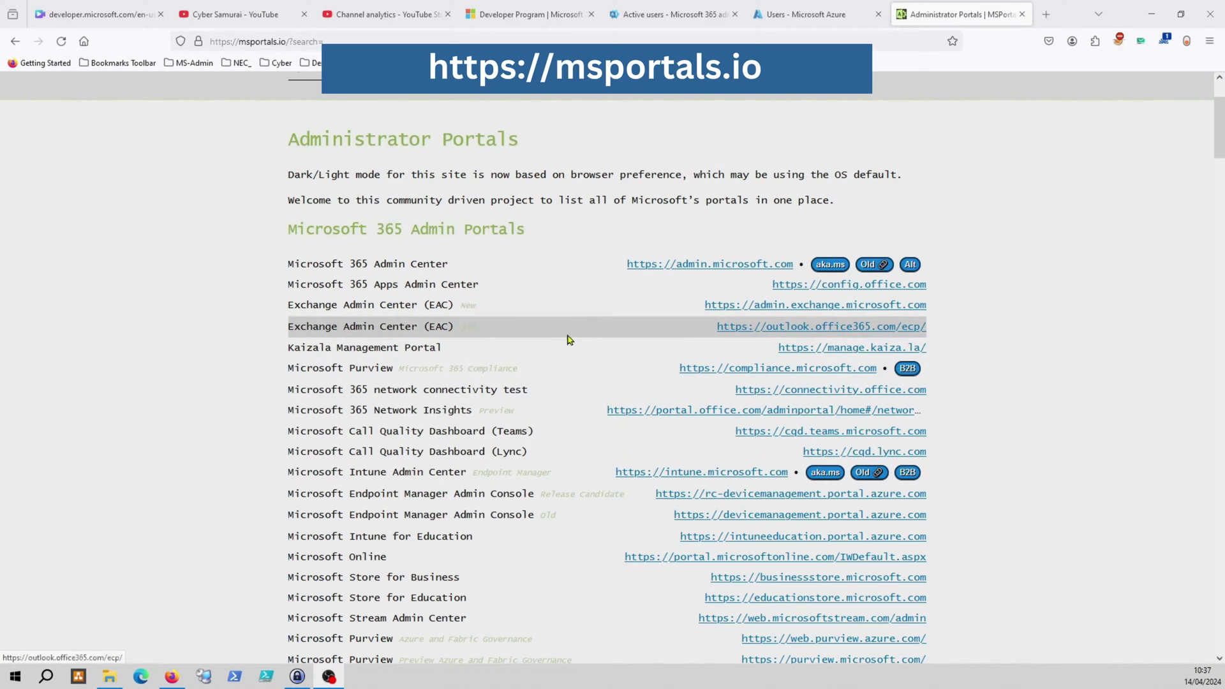
{"action": "mouse_move", "coordinate": [293, 237]}
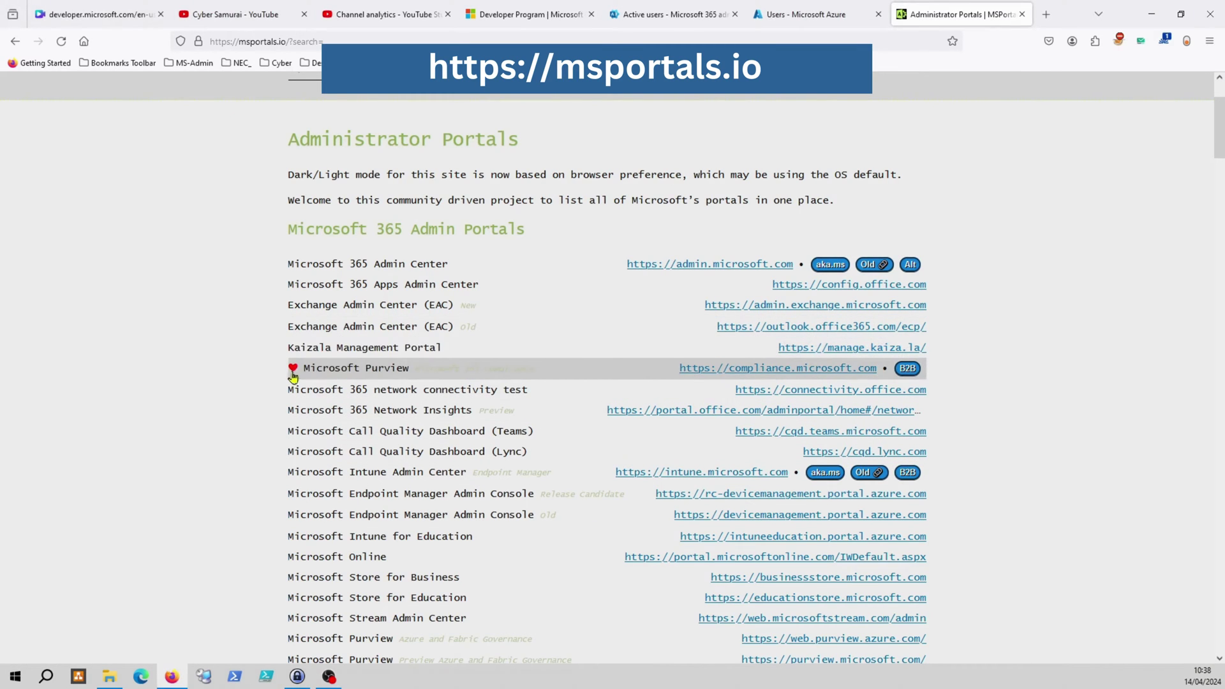
{"action": "scroll", "coordinate": [389, 322], "scroll_direction": "up", "scroll_amount": 3}
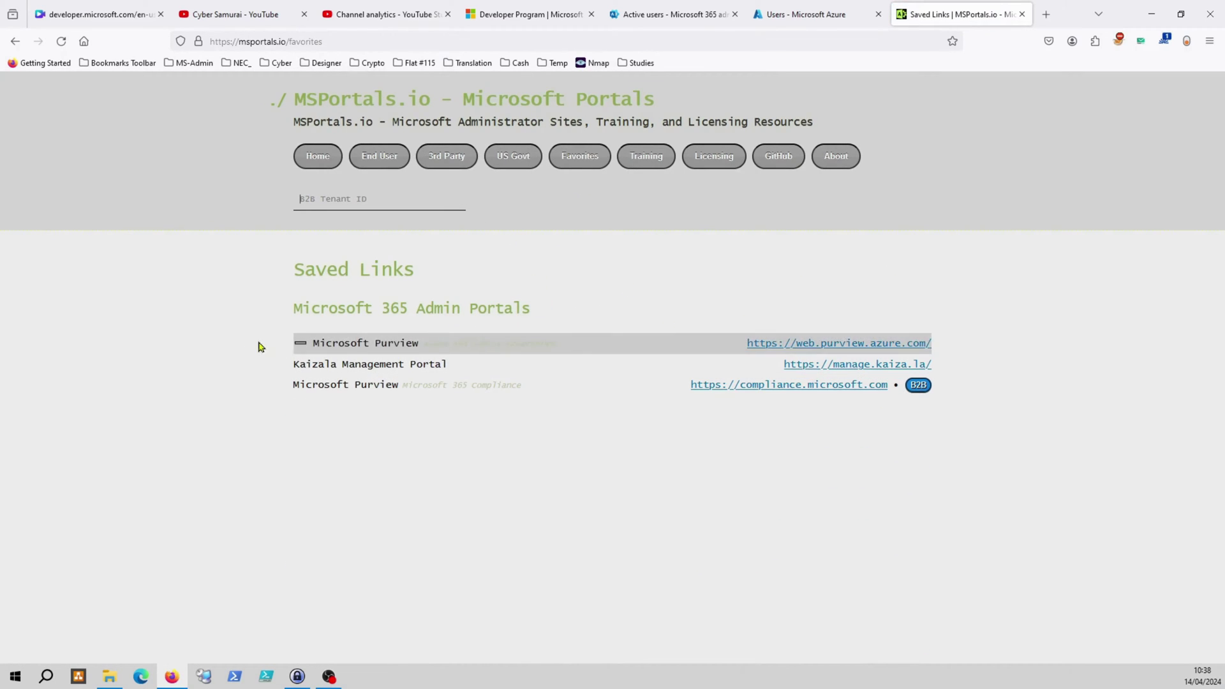
Step: Turn on dark mode for the MSPortals.io Saved Links page
{"action": "left_click", "coordinate": [1188, 47]}
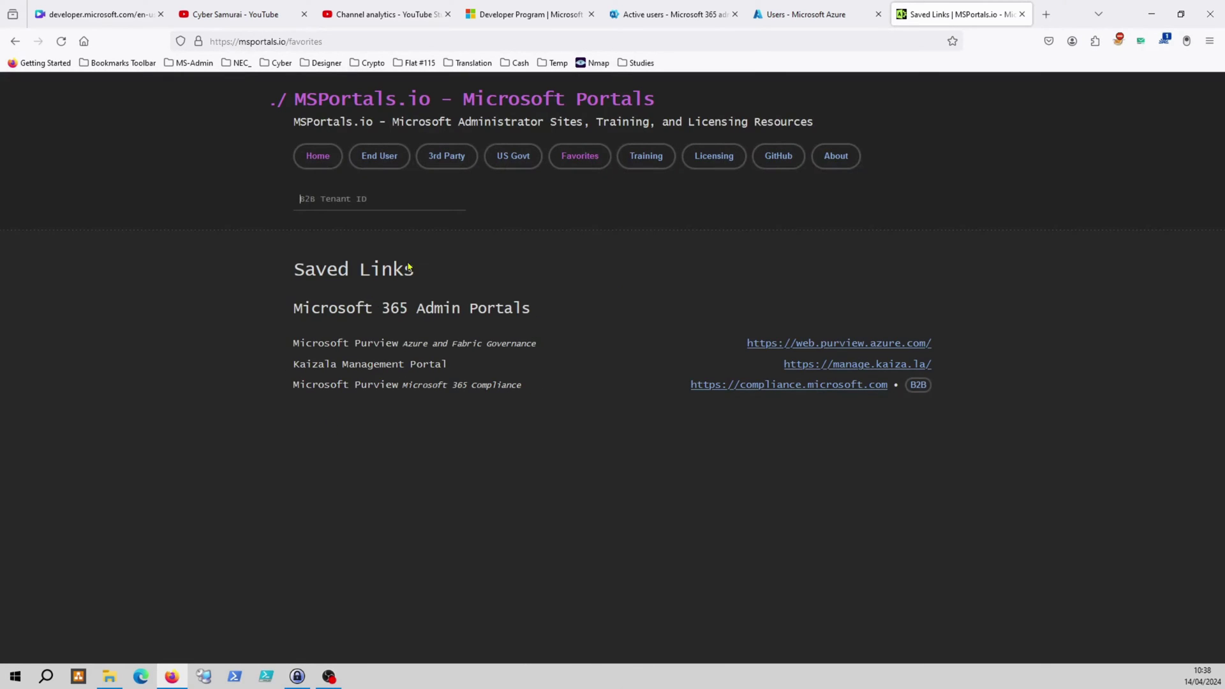